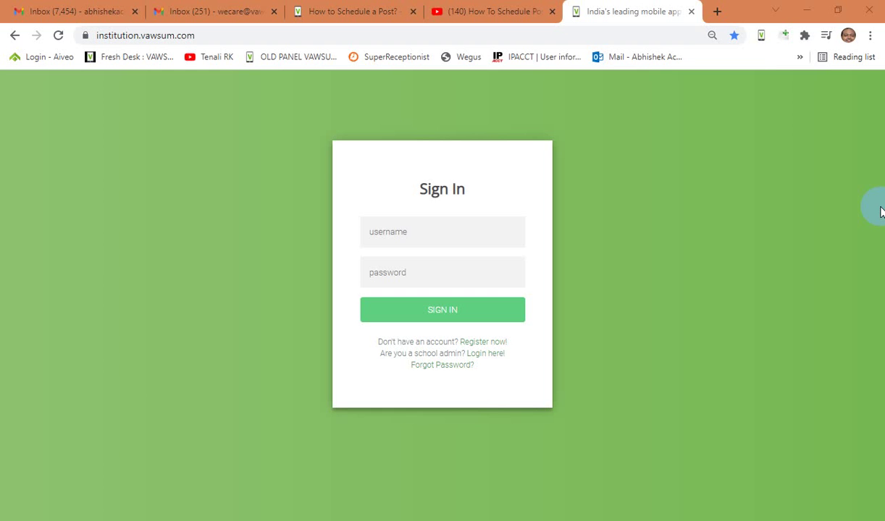
Step: Sign in to Vawsum with the saved teacher username and the account password
{"action": "left_click", "coordinate": [431, 232]}
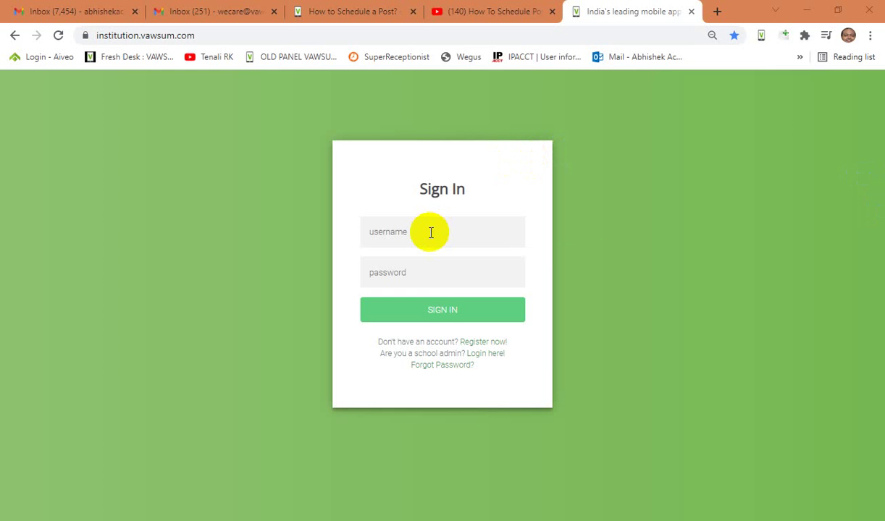
{"action": "type", "text": "ite"}
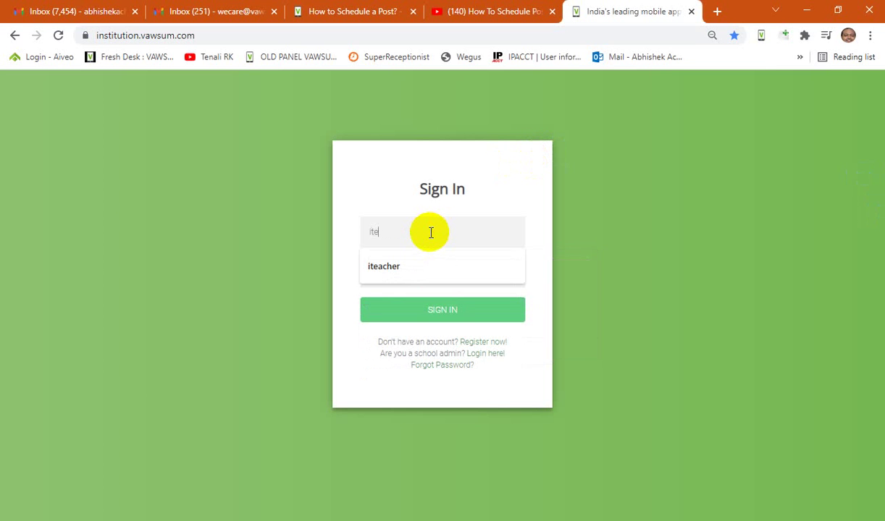
{"action": "key", "text": "Down"}
{"action": "key", "text": "Return"}
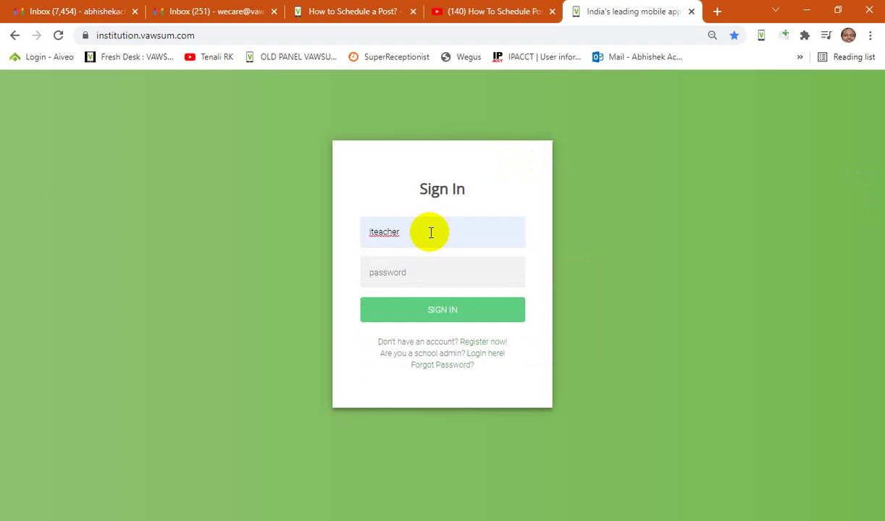
{"action": "key", "text": "Tab"}
{"action": "type", "text": "admin"}
{"action": "left_click", "coordinate": [449, 309]}
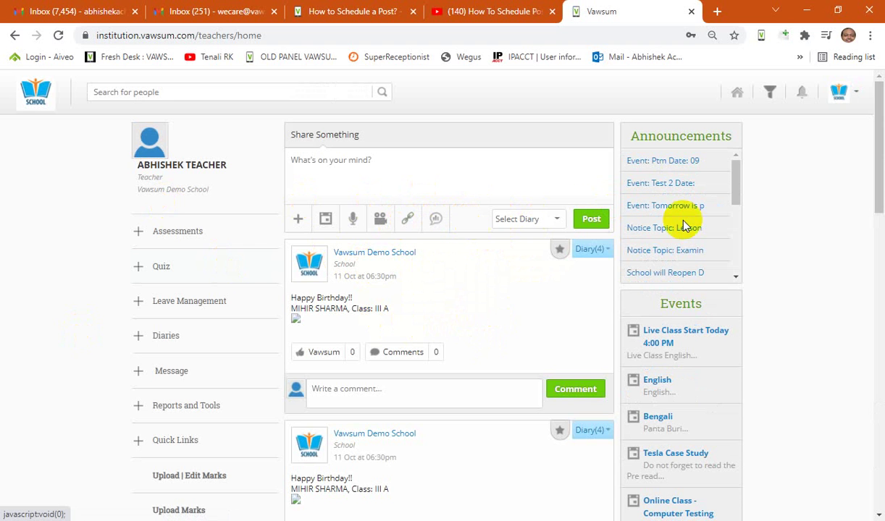
Step: Select the II A English (51) diary for the new post and open the Share Link form
{"action": "left_click", "coordinate": [558, 221]}
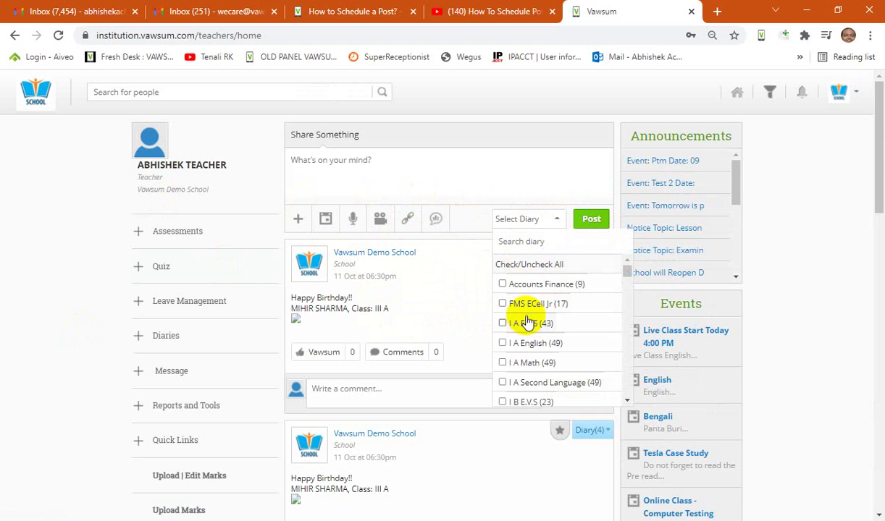
{"action": "scroll", "coordinate": [523, 353], "scroll_direction": "down", "scroll_amount": 2}
{"action": "scroll", "coordinate": [524, 361], "scroll_direction": "down", "scroll_amount": 2}
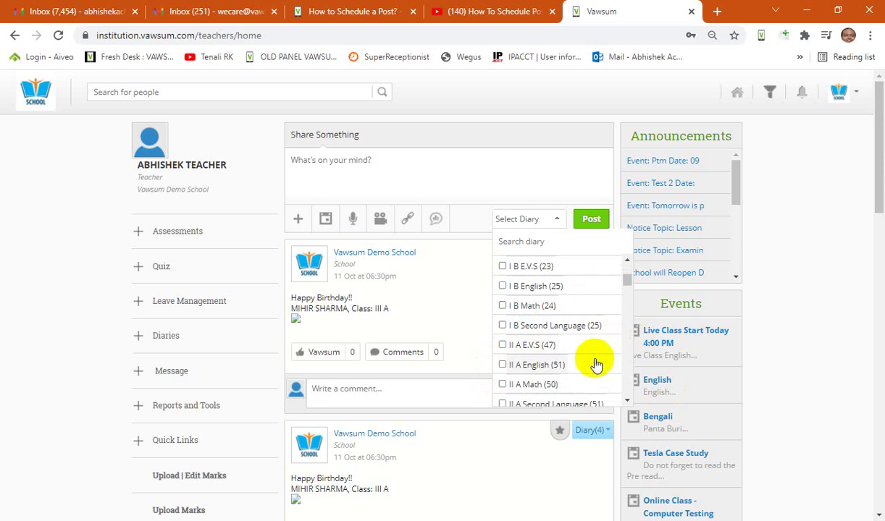
{"action": "left_click", "coordinate": [504, 364]}
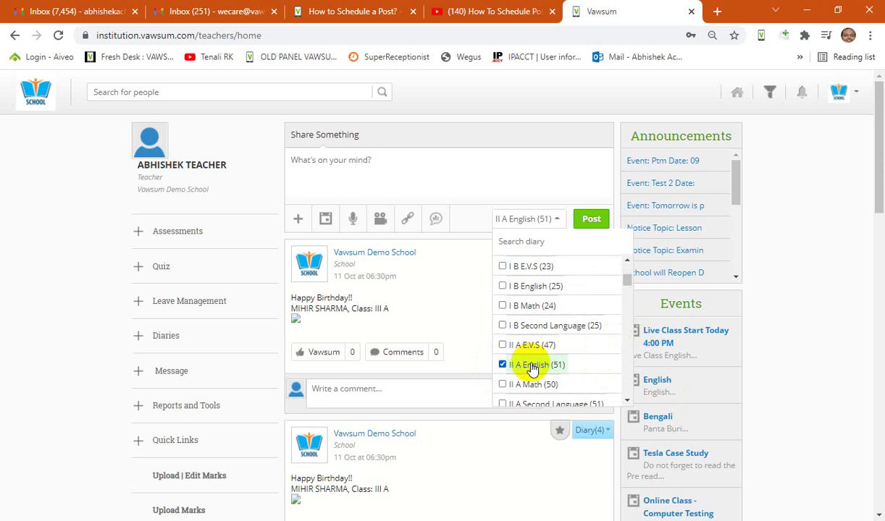
{"action": "left_click", "coordinate": [520, 169]}
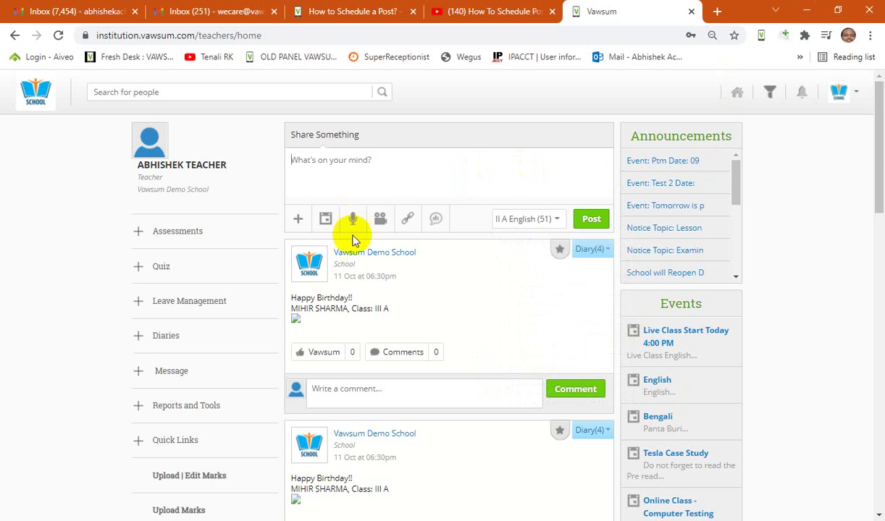
{"action": "left_click", "coordinate": [409, 220]}
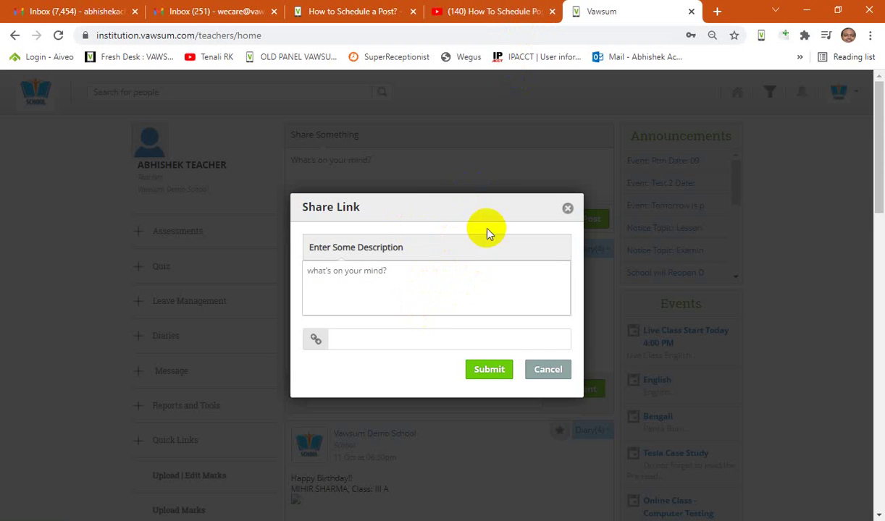
Step: Copy the How To Schedule Post video's short link from YouTube's Share panel, then close it
{"action": "left_click", "coordinate": [477, 11]}
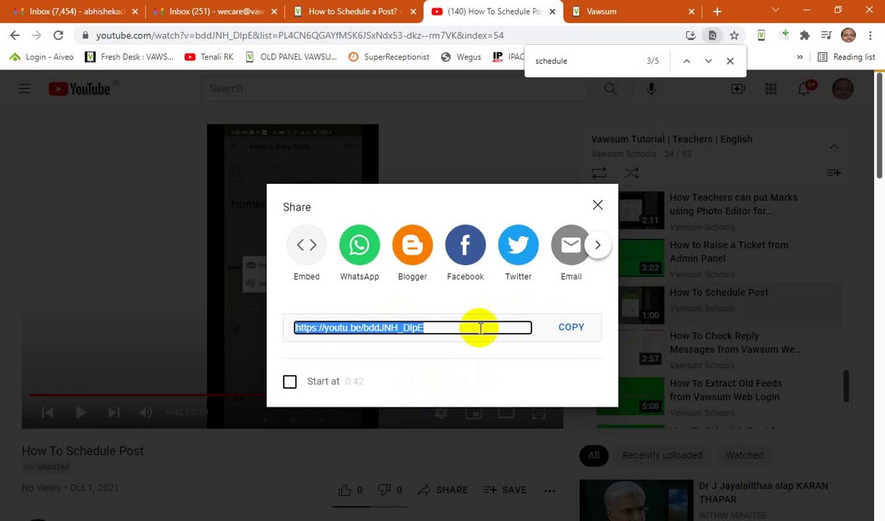
{"action": "left_click", "coordinate": [569, 332]}
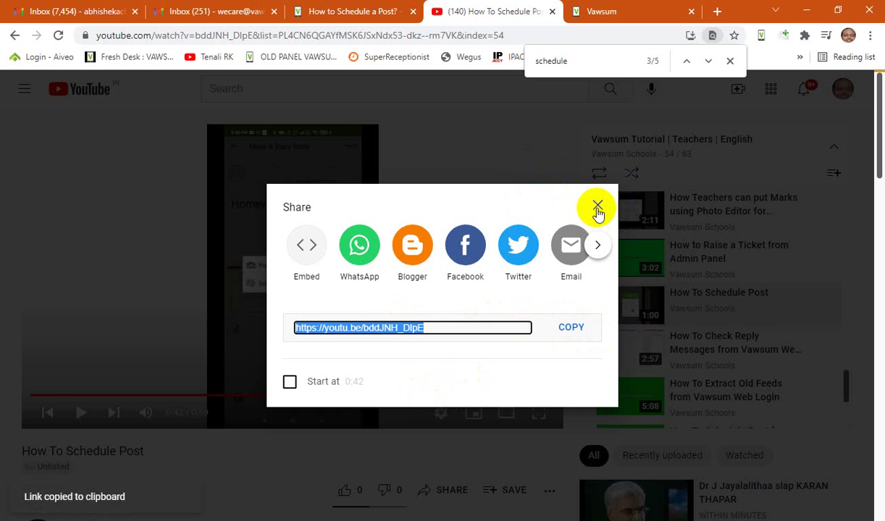
{"action": "left_click", "coordinate": [597, 209]}
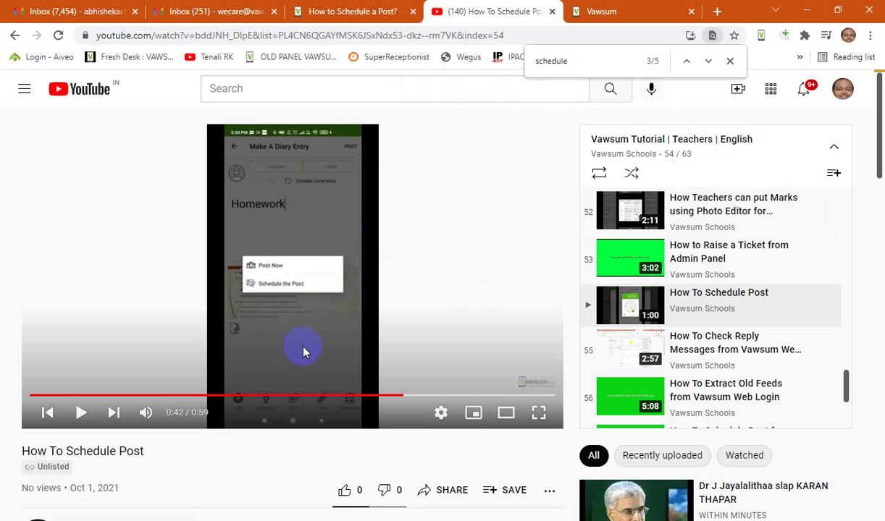
Step: Move the pasted YouTube short link out of the description and into the link field
{"action": "left_click", "coordinate": [597, 10]}
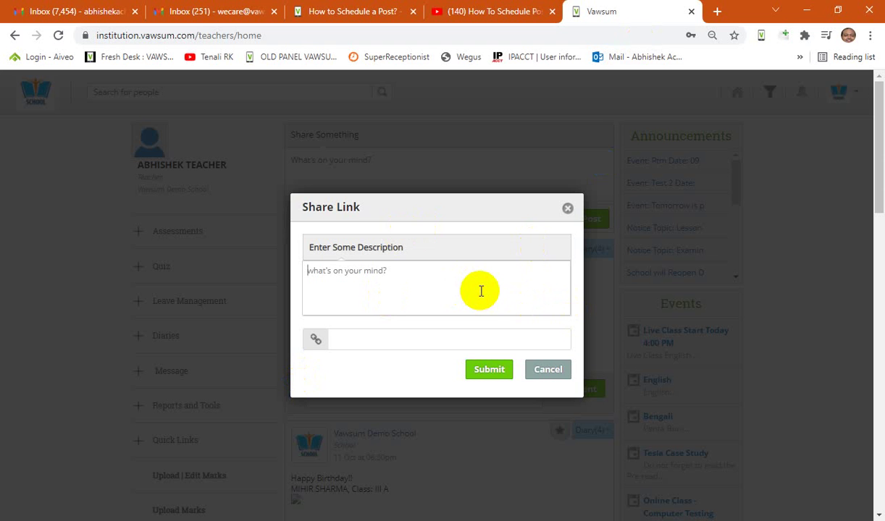
{"action": "key", "text": "ctrl+v"}
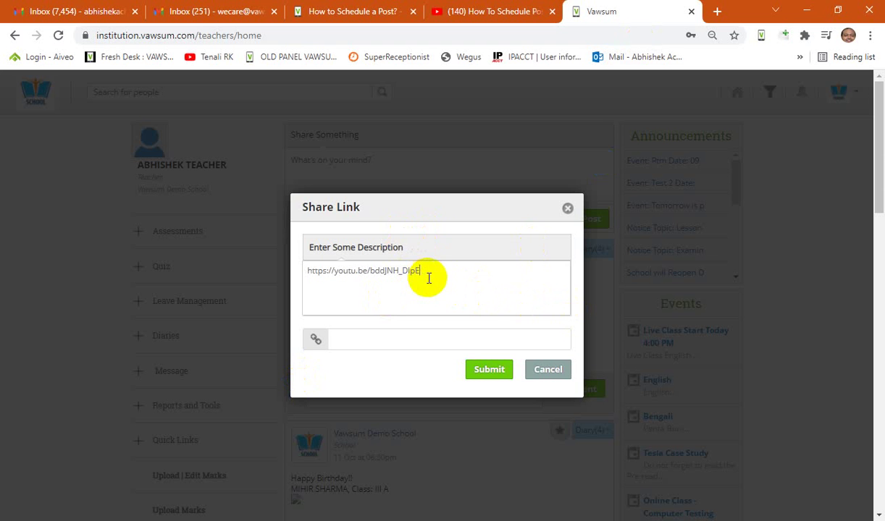
{"action": "left_click_drag", "start_coordinate": [430, 272], "coordinate": [127, 288]}
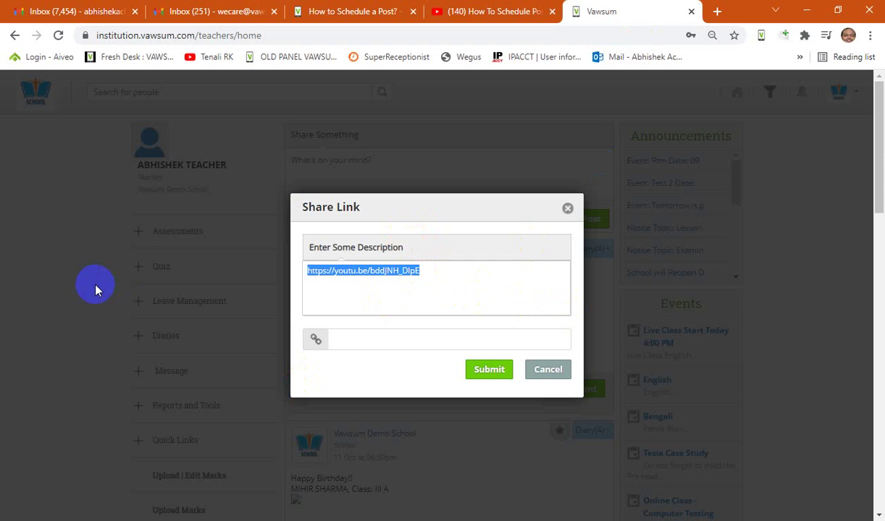
{"action": "key", "text": "ctrl+x"}
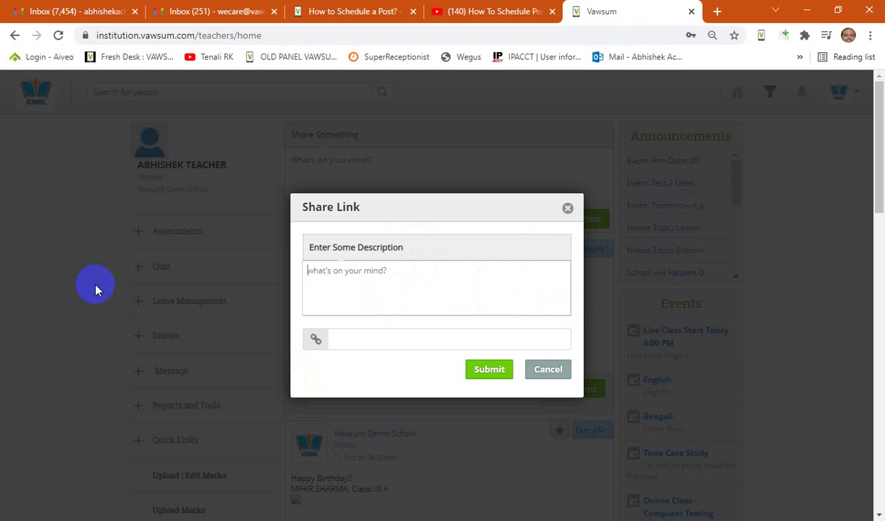
{"action": "left_click", "coordinate": [350, 336]}
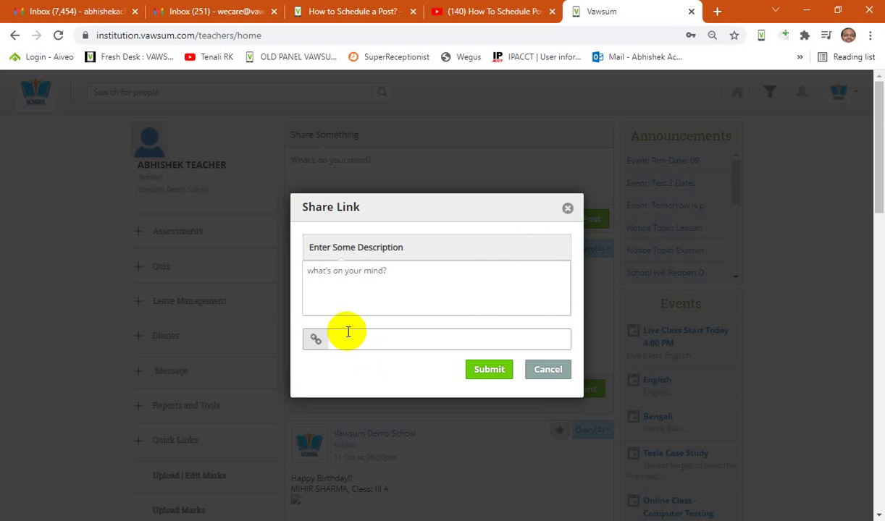
{"action": "key", "text": "ctrl+v"}
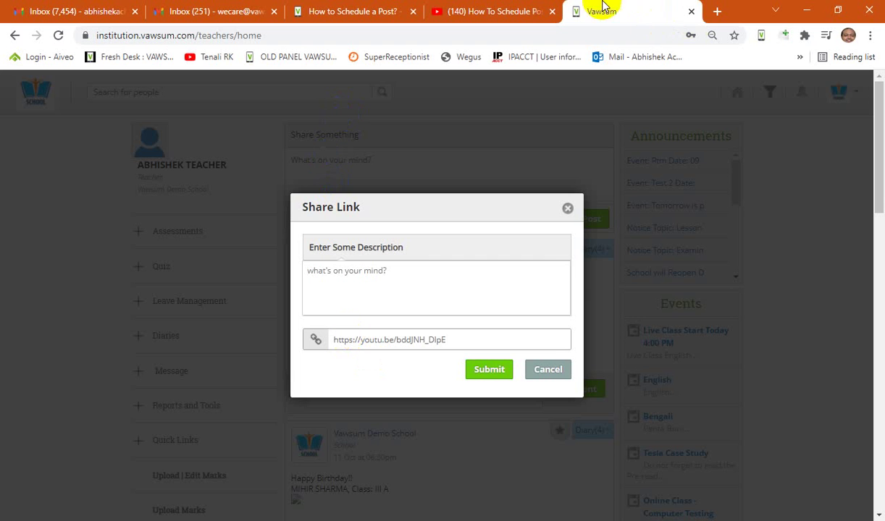
Step: Enter 'Training Videos, Vawsum App' as the shared link's description
{"action": "left_click", "coordinate": [396, 277]}
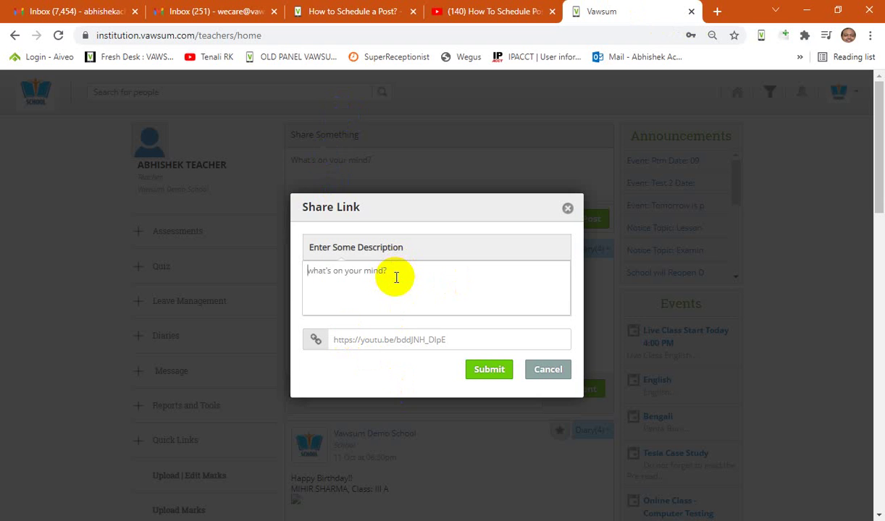
{"action": "type", "text": "Training Videos, Vawsum"}
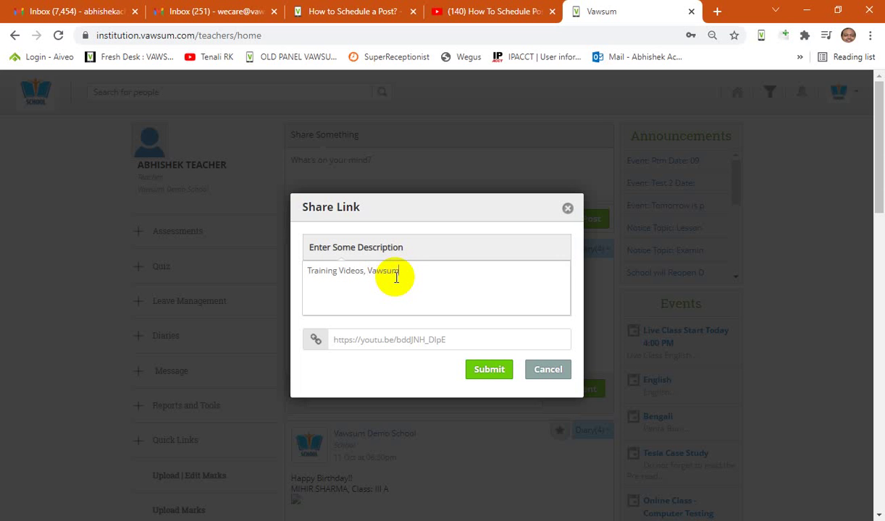
{"action": "type", "text": " App"}
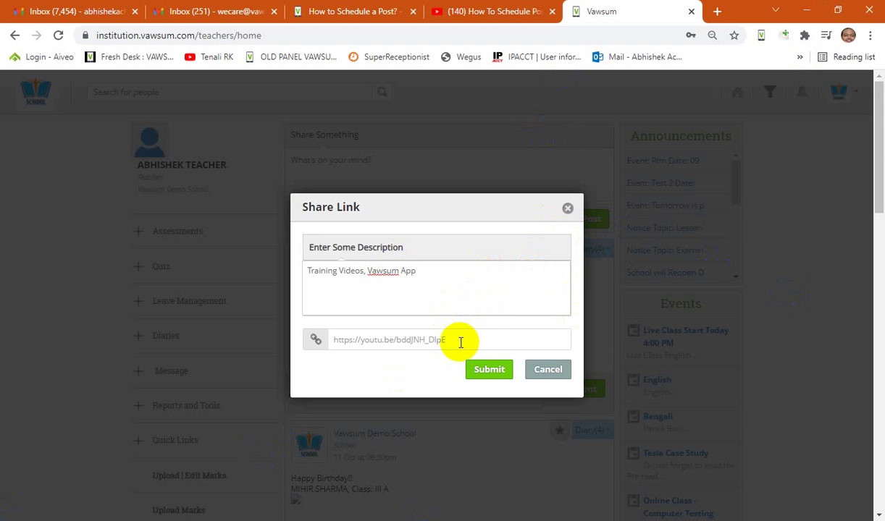
Step: Submit the link and pick Schedule For Later as the post timing
{"action": "left_click", "coordinate": [490, 372]}
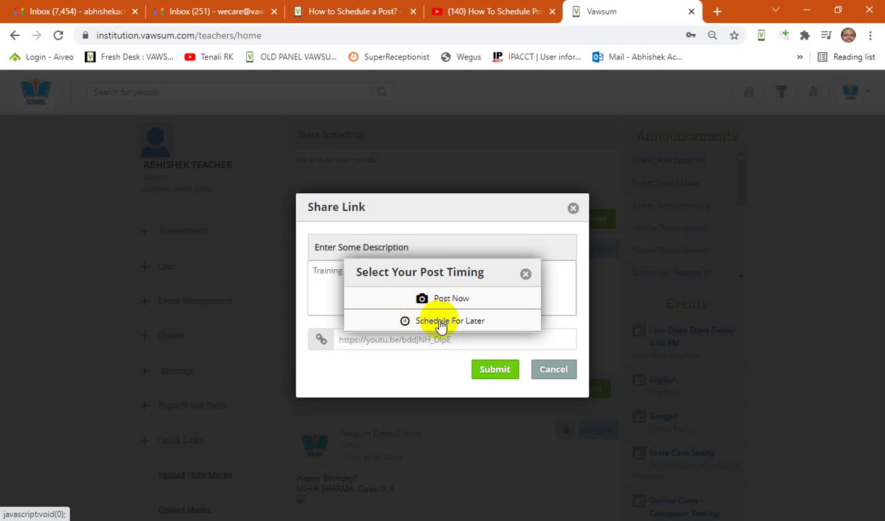
{"action": "left_click", "coordinate": [443, 324]}
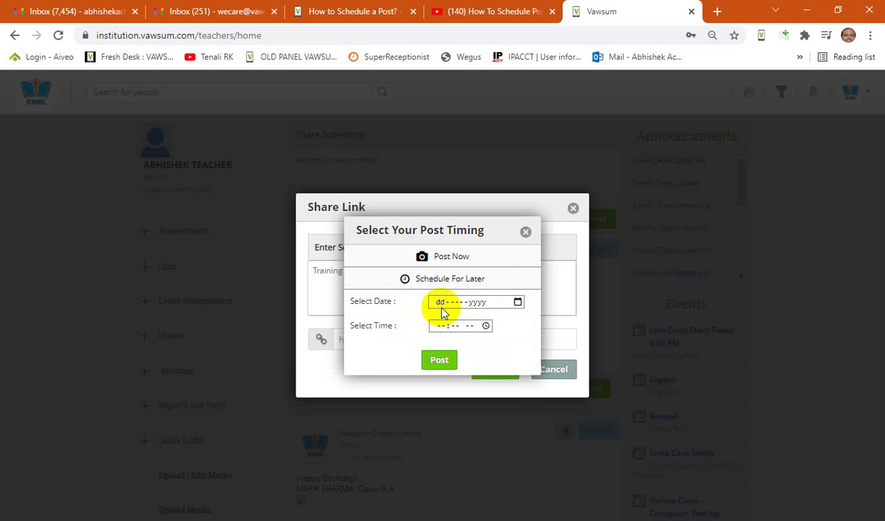
Step: Enter 23-Oct-2021 as the scheduled post date
{"action": "left_click", "coordinate": [442, 307]}
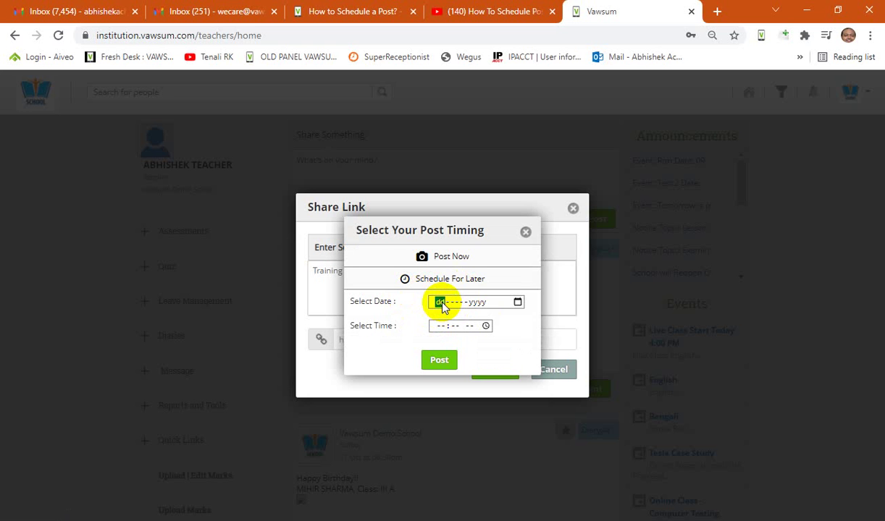
{"action": "type", "text": "23-mm-yyyy"}
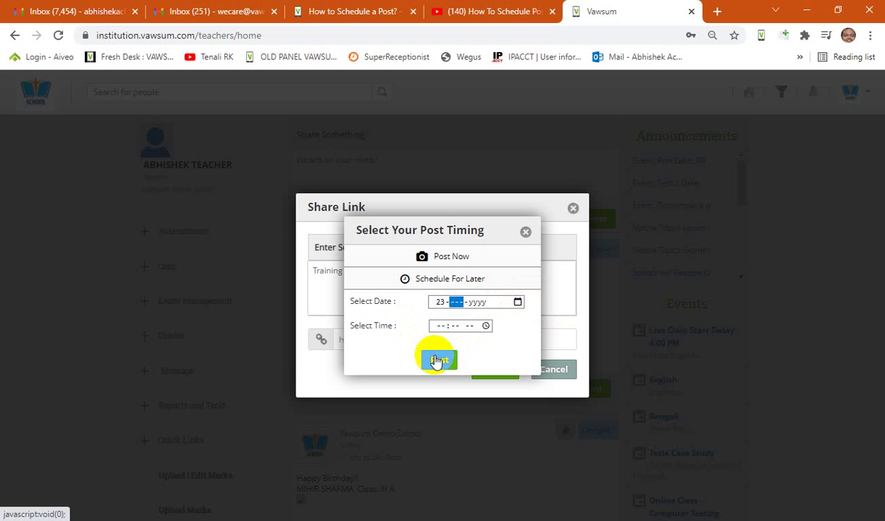
{"action": "left_click", "coordinate": [437, 360]}
{"action": "key", "text": "Tab"}
{"action": "type", "text": "20"}
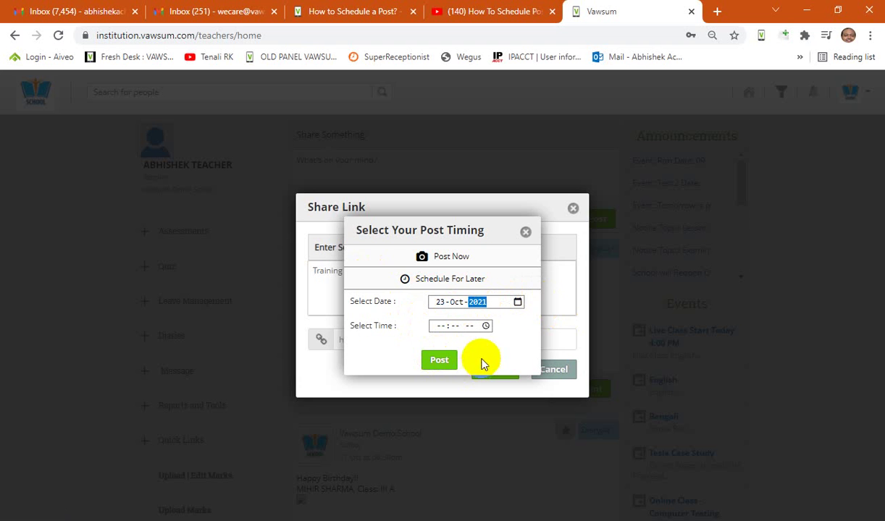
{"action": "left_click", "coordinate": [486, 327]}
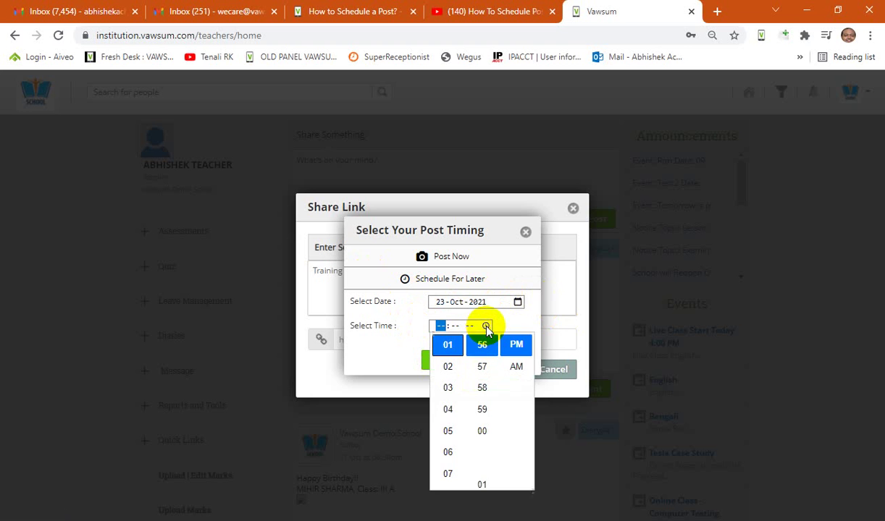
{"action": "left_click", "coordinate": [517, 303]}
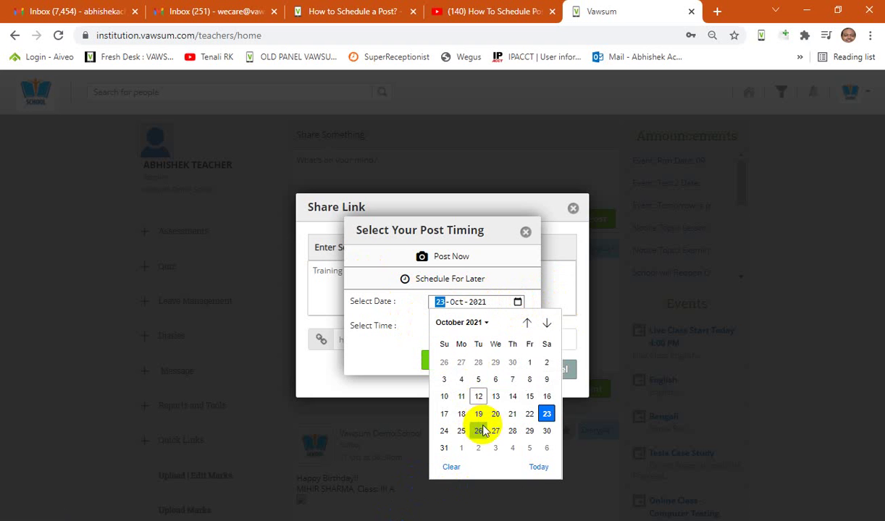
{"action": "left_click", "coordinate": [463, 326]}
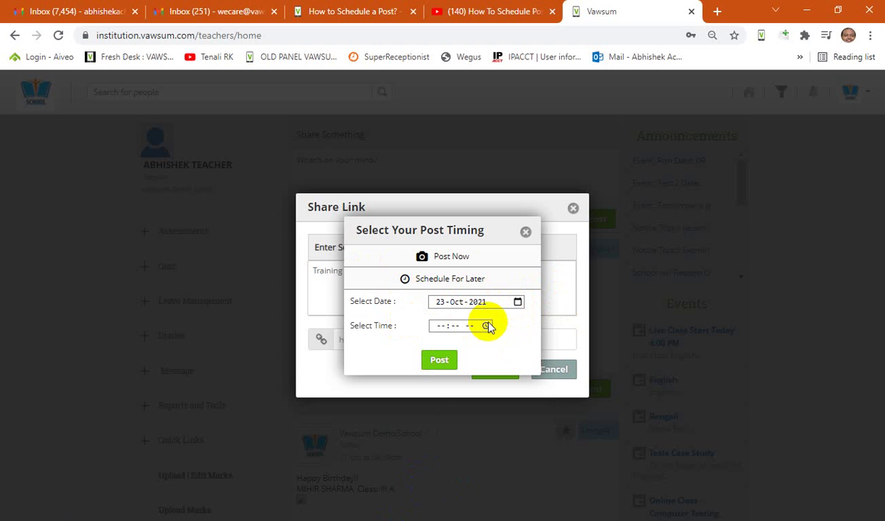
Step: Set the scheduled time to 03:57 PM and confirm the schedule
{"action": "left_click", "coordinate": [486, 326]}
{"action": "scroll", "coordinate": [450, 387], "scroll_direction": "down", "scroll_amount": 1}
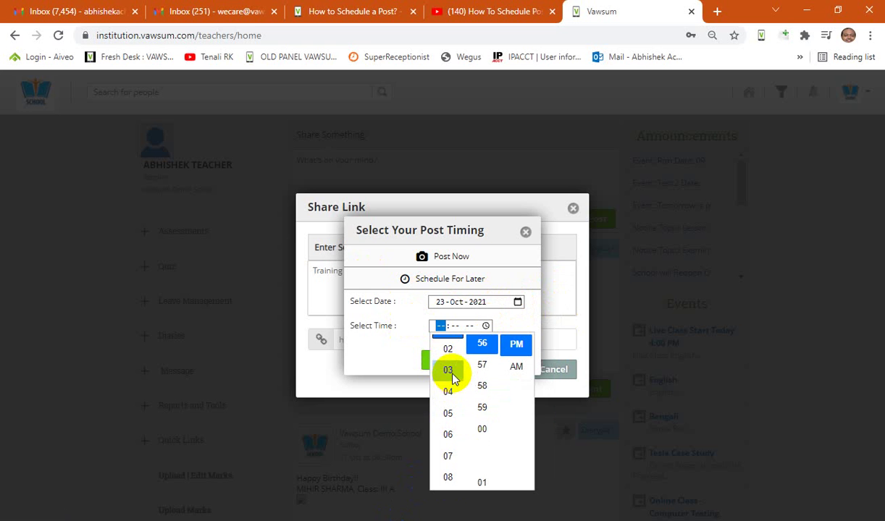
{"action": "left_click", "coordinate": [450, 372]}
{"action": "left_click", "coordinate": [482, 365]}
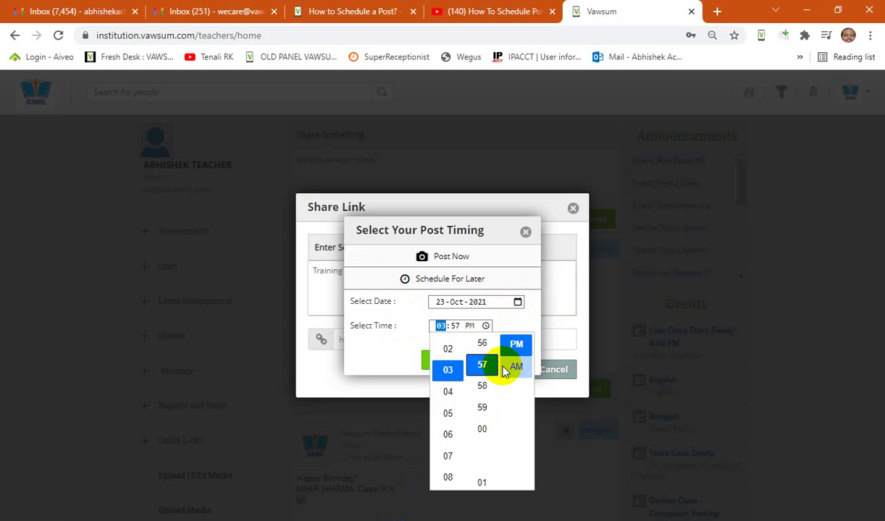
{"action": "left_click", "coordinate": [516, 347]}
{"action": "left_click", "coordinate": [517, 319]}
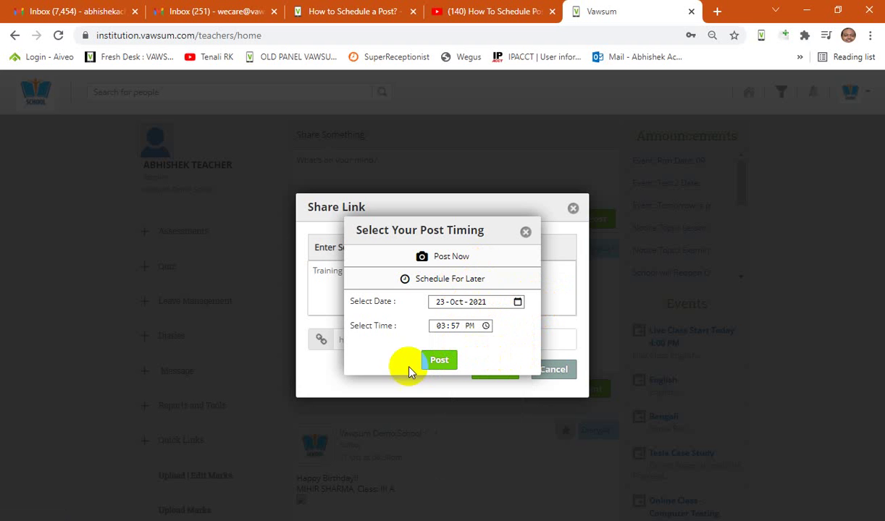
{"action": "left_click", "coordinate": [443, 362]}
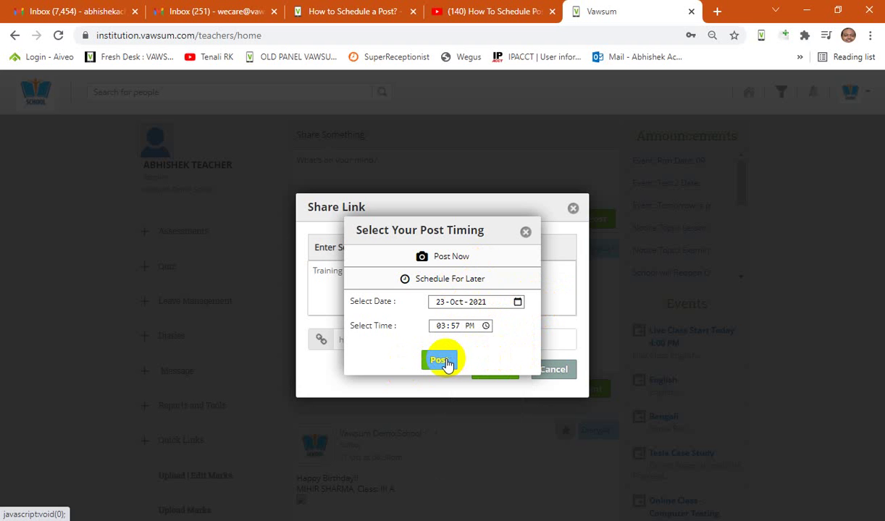
Step: Post the scheduled link and dismiss the 'LINK uploaded successfully' alert
{"action": "left_click", "coordinate": [447, 363]}
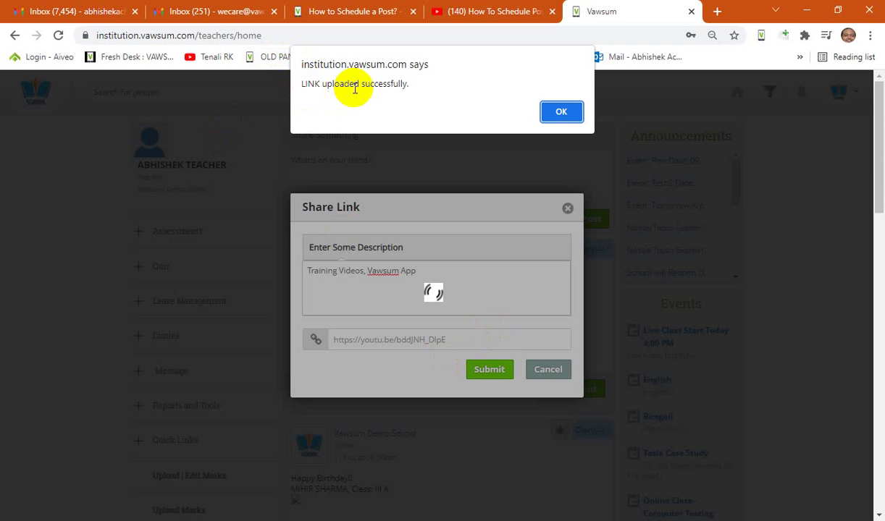
{"action": "left_click", "coordinate": [563, 112]}
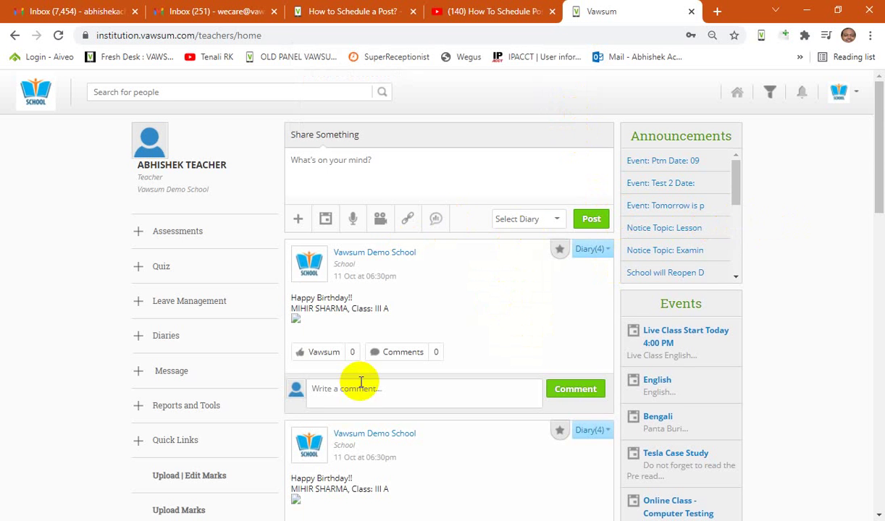
{"action": "scroll", "coordinate": [361, 382], "scroll_direction": "down", "scroll_amount": 4}
{"action": "scroll", "coordinate": [393, 409], "scroll_direction": "up", "scroll_amount": 4}
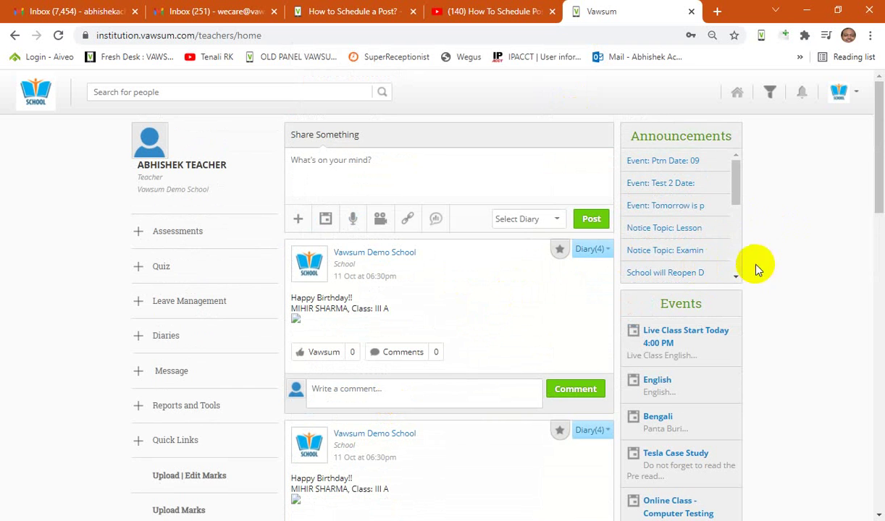